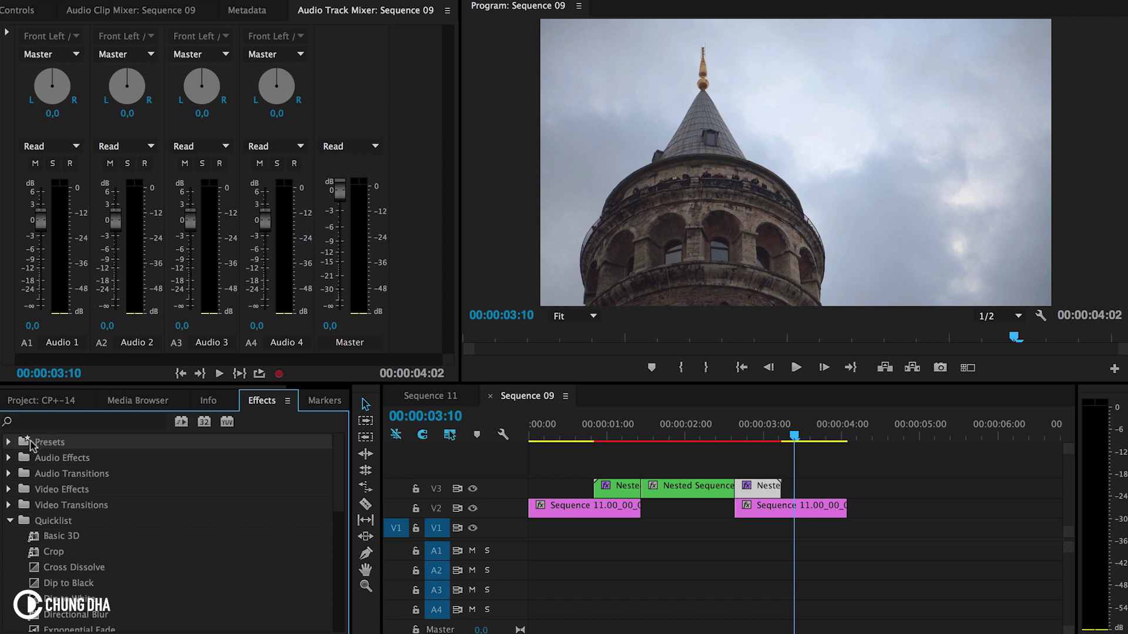
# Import ChungDha_SpinWipe.prfpset into Presets and expand the imported SpinWipe preset folders.
pyautogui.rightClick(25, 445)
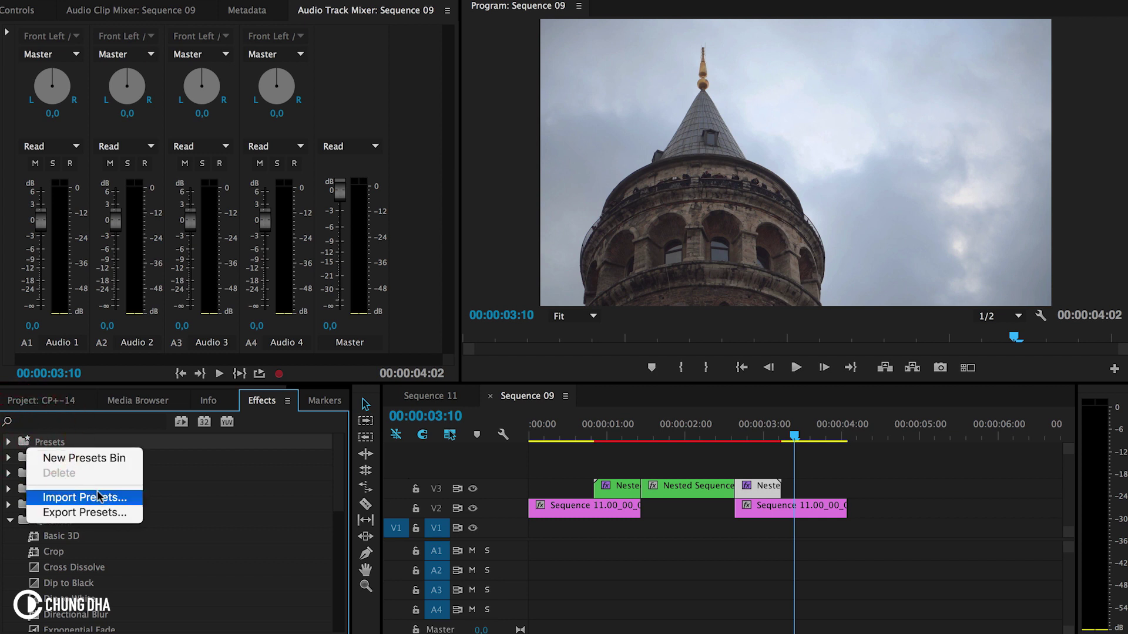
pyautogui.click(61, 496)
pyautogui.click(491, 146)
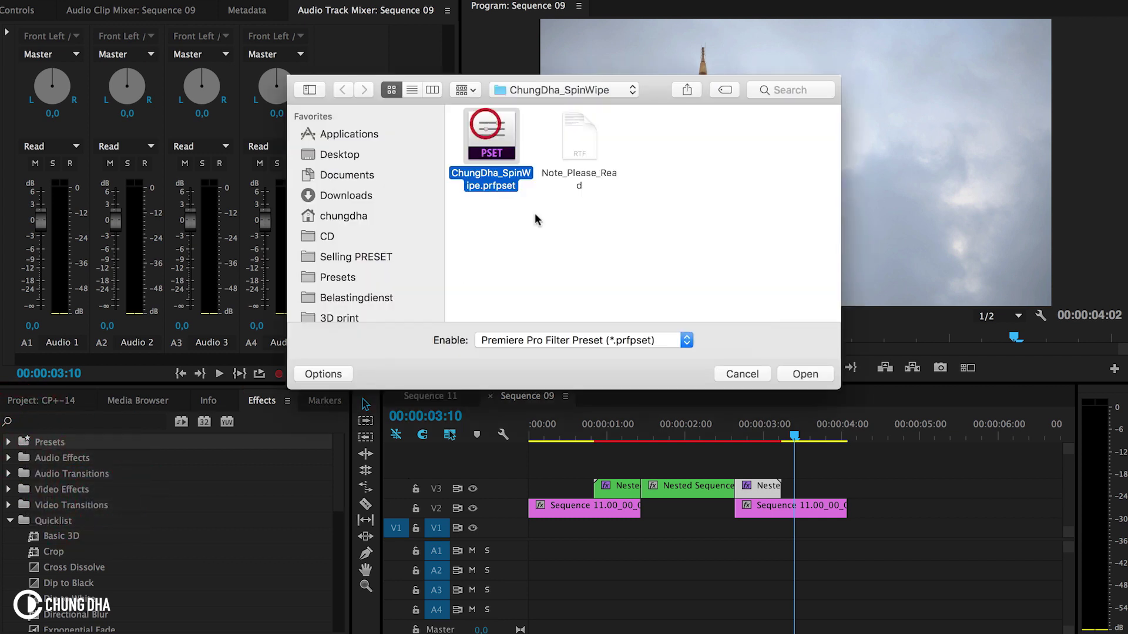
pyautogui.press('Return')
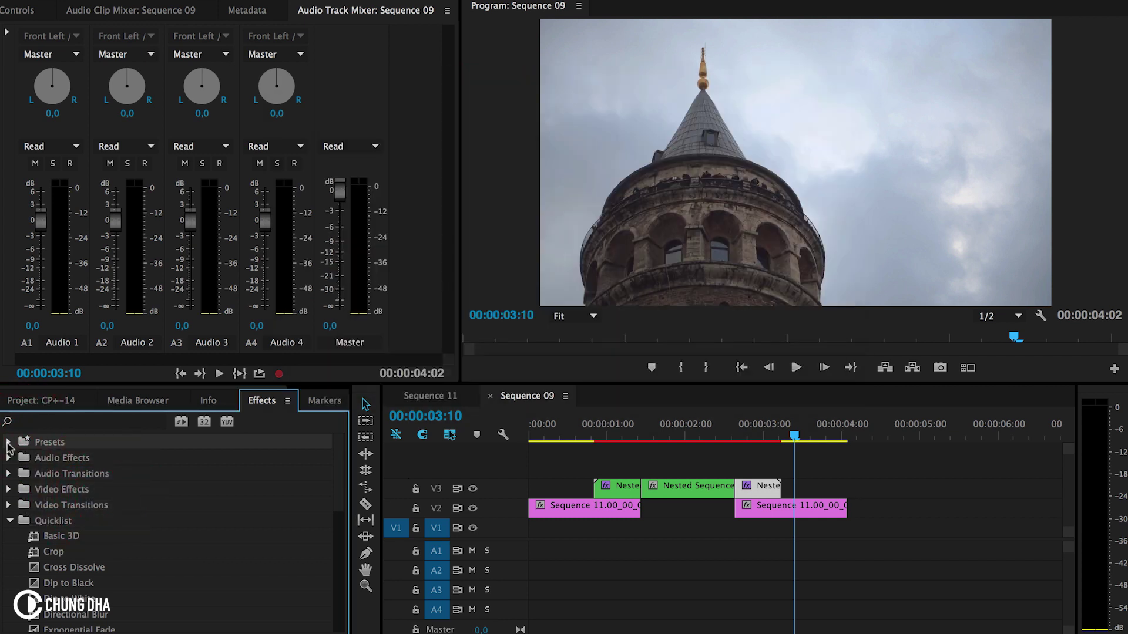
pyautogui.click(9, 441)
pyautogui.scroll(-3, 132, 530)
pyautogui.scroll(-5, 133, 530)
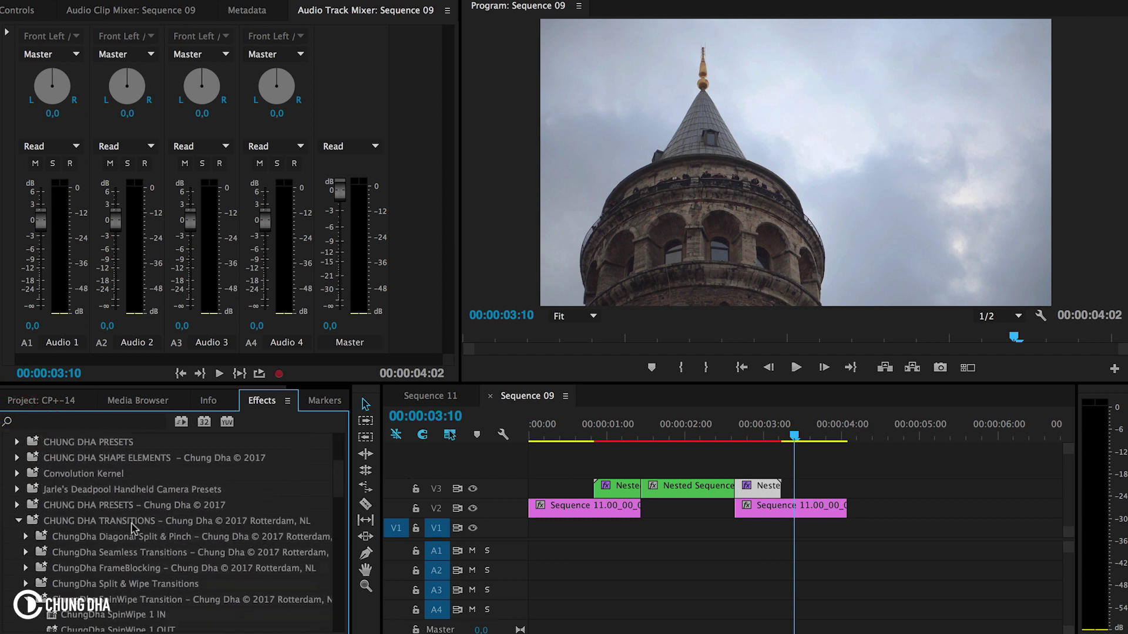
pyautogui.scroll(-2, 133, 528)
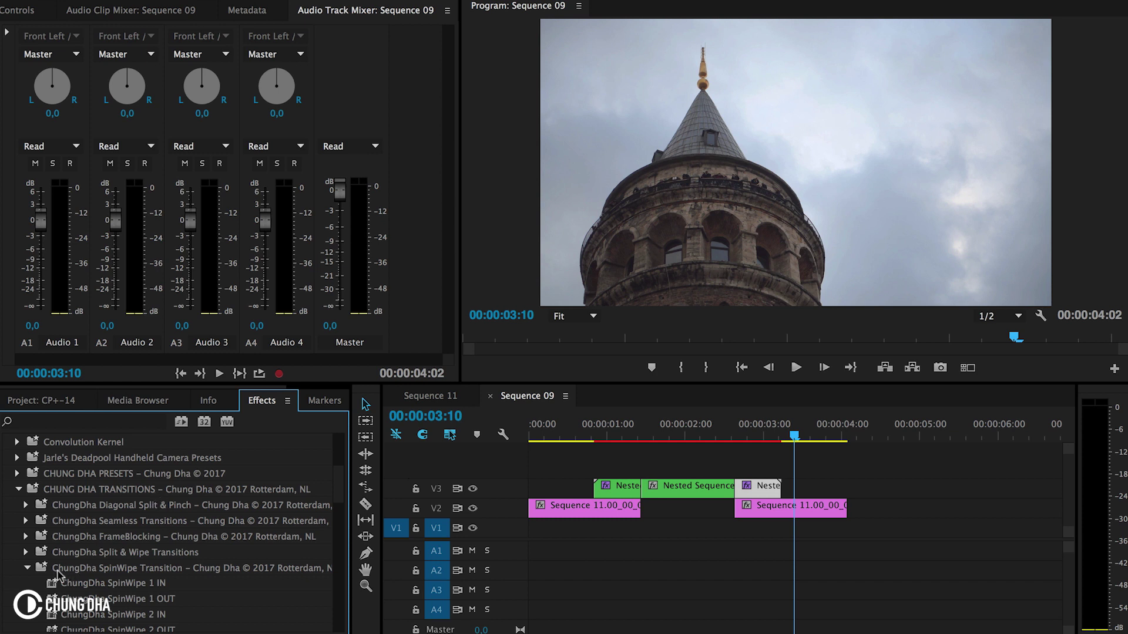
pyautogui.scroll(-1, 60, 575)
pyautogui.scroll(-1, 60, 575)
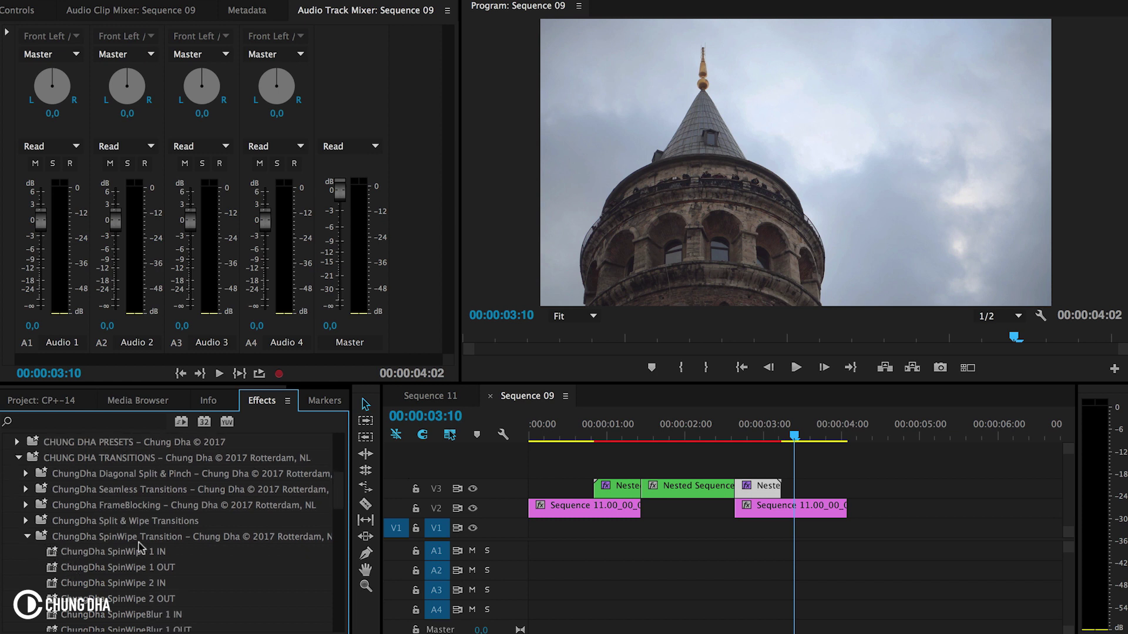
pyautogui.scroll(-3, 158, 547)
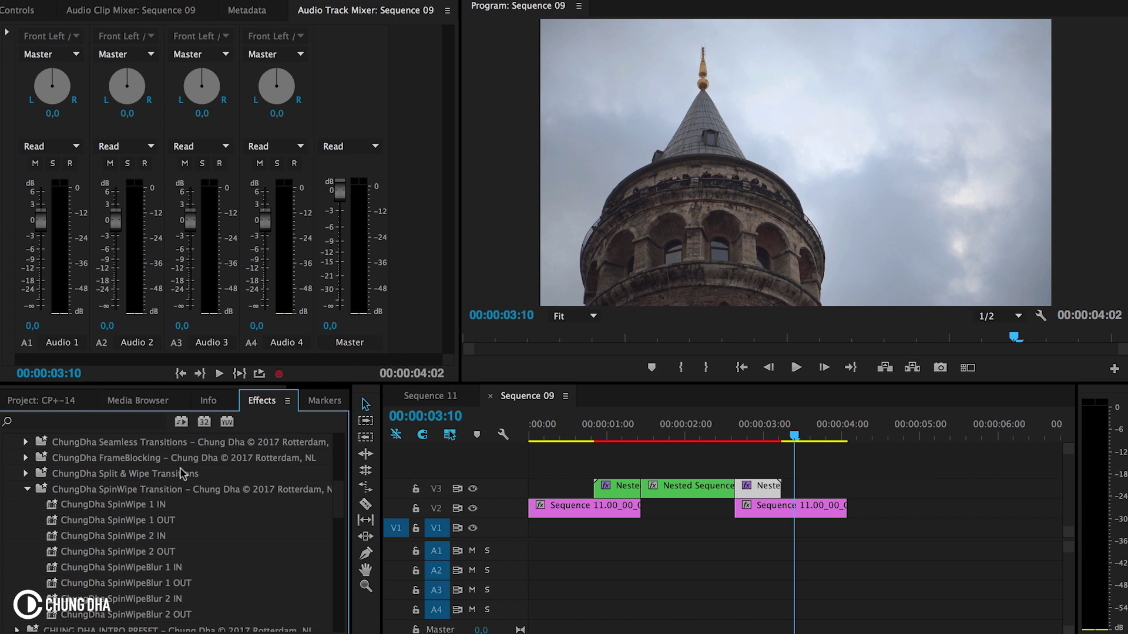
# Scrub Sequence 09 to preview the wipe and the splash-screen section near one second.
pyautogui.click(764, 433)
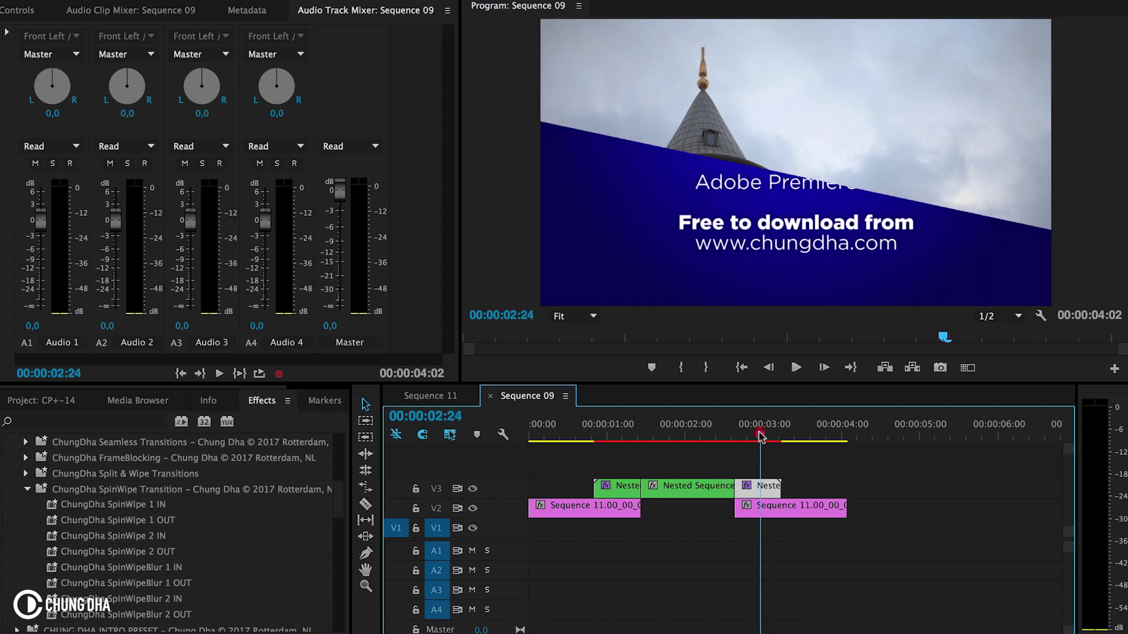
pyautogui.moveTo(763, 434); pyautogui.dragTo(750, 433)
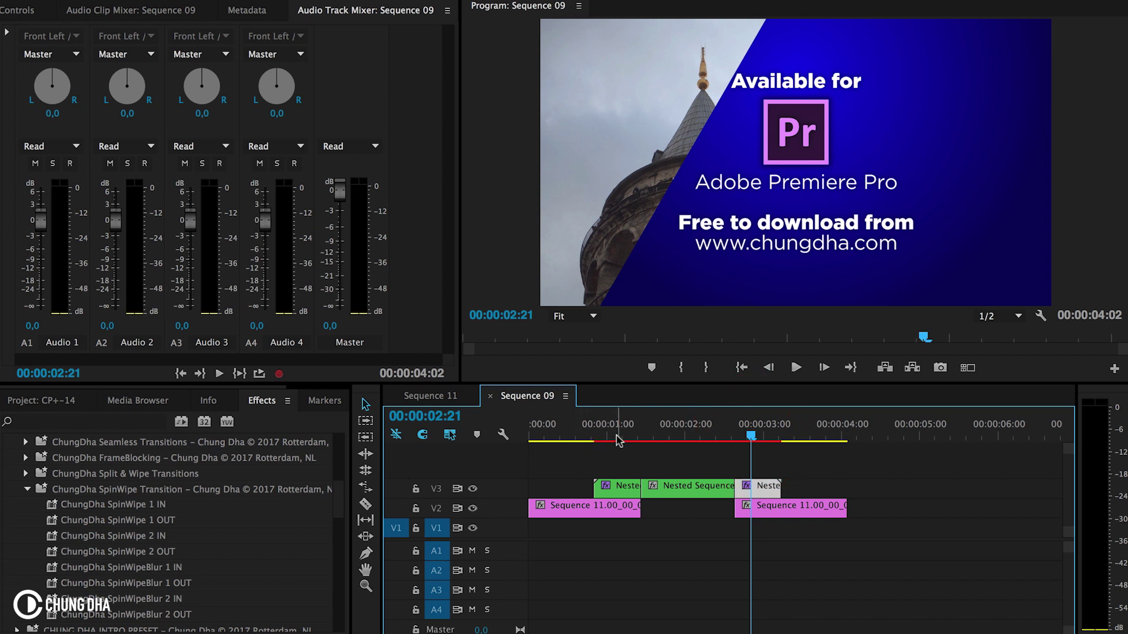
pyautogui.moveTo(606, 441); pyautogui.dragTo(611, 445)
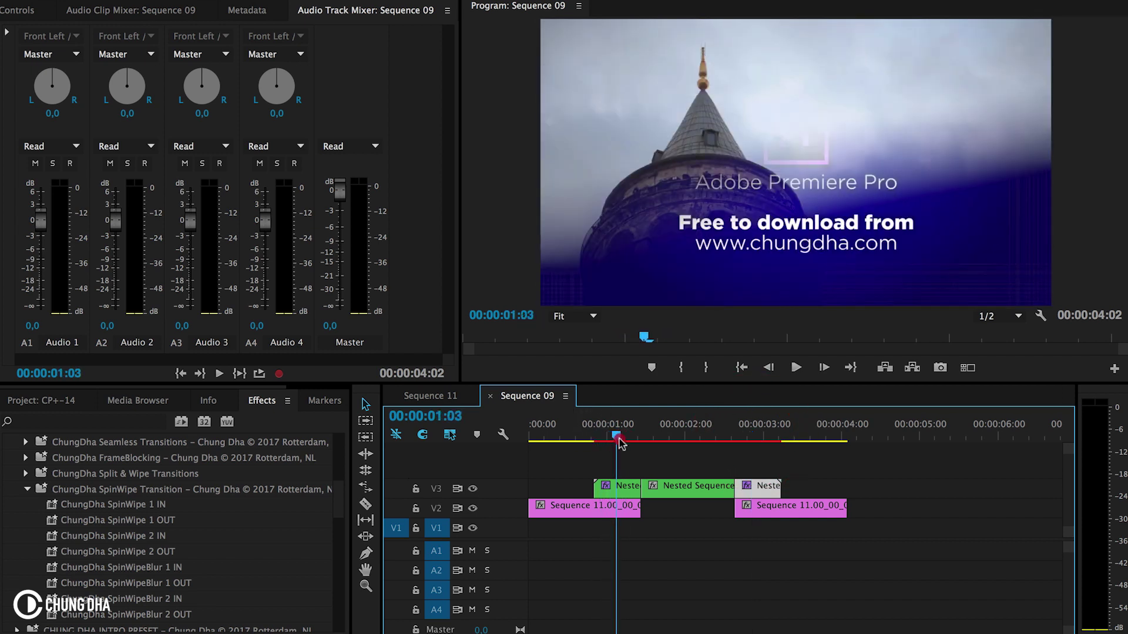
pyautogui.moveTo(594, 464)
pyautogui.mouseDown()
pyautogui.moveTo(763, 463)
pyautogui.moveTo(627, 447)
pyautogui.mouseUp()
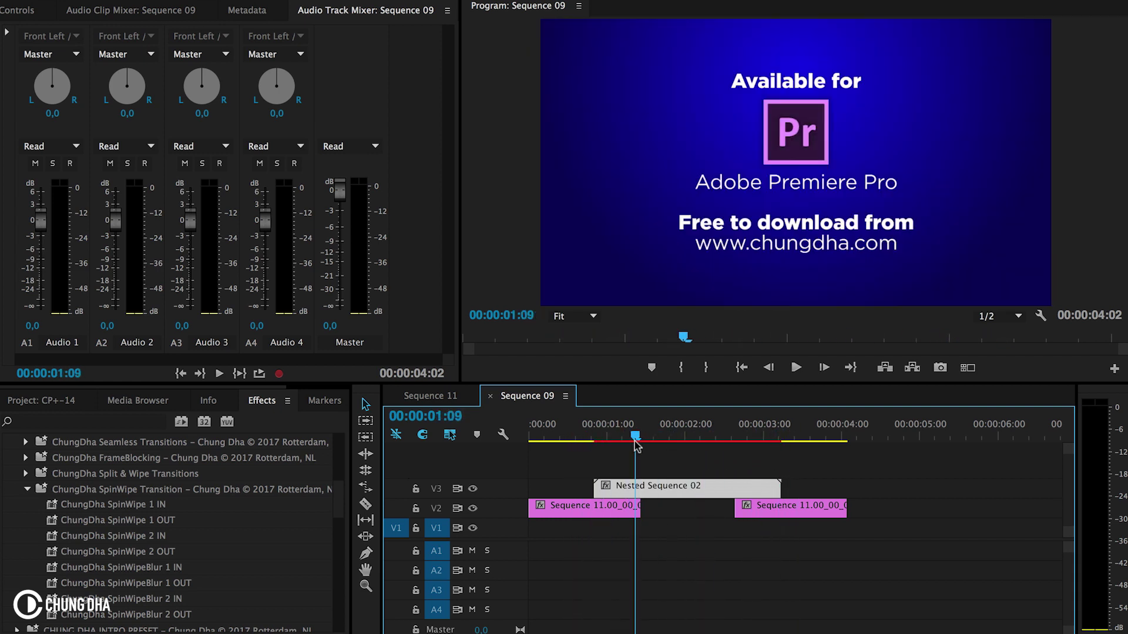
pyautogui.moveTo(627, 447); pyautogui.dragTo(619, 448)
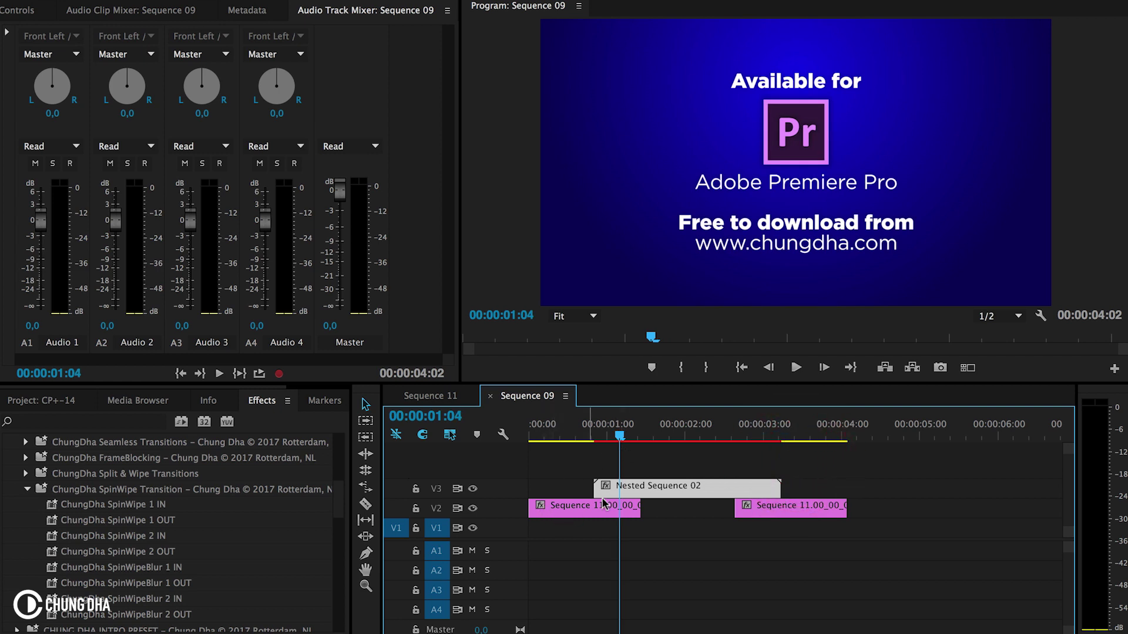
# Split Nested Sequence 02 on V3 at 00:00:01:11.
pyautogui.click(621, 430)
pyautogui.moveTo(621, 431); pyautogui.dragTo(643, 433)
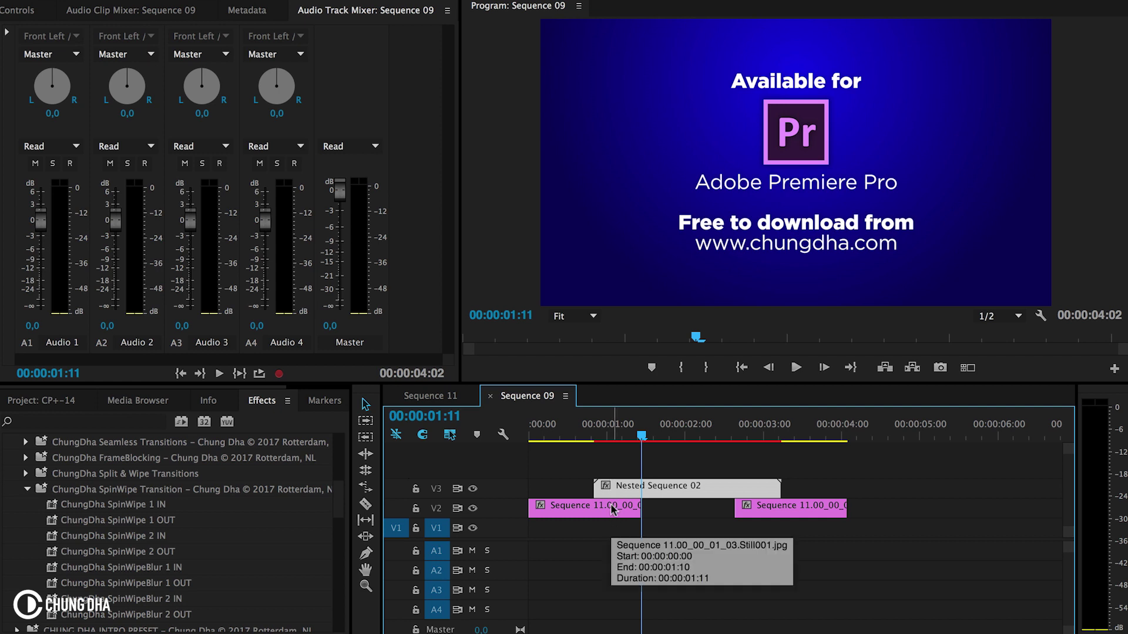
pyautogui.press('super+k')
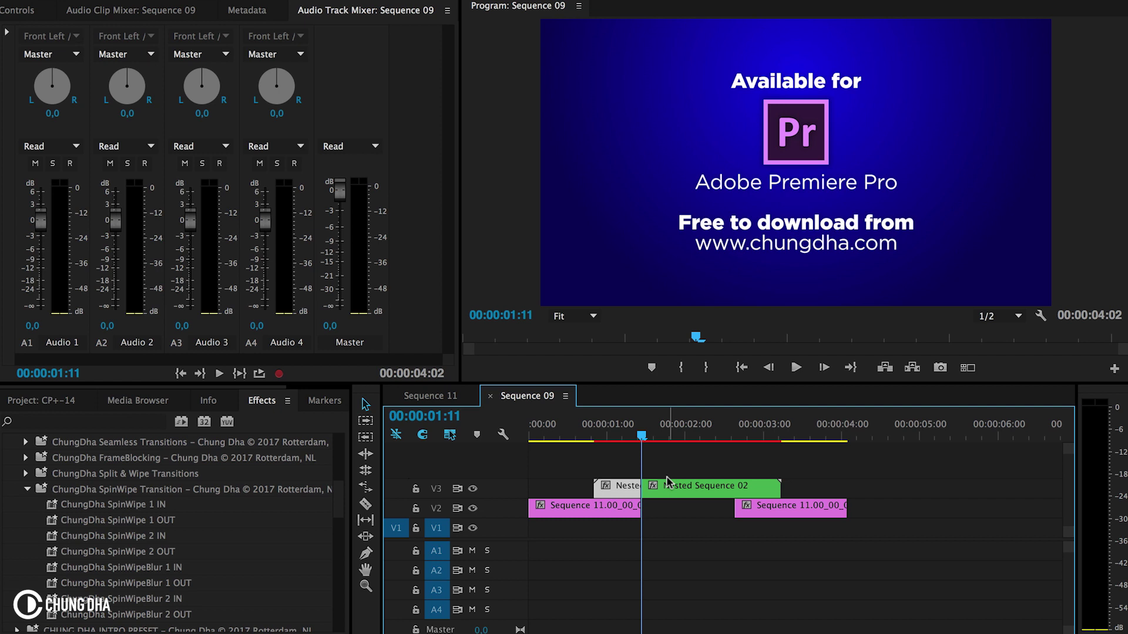
pyautogui.click(614, 436)
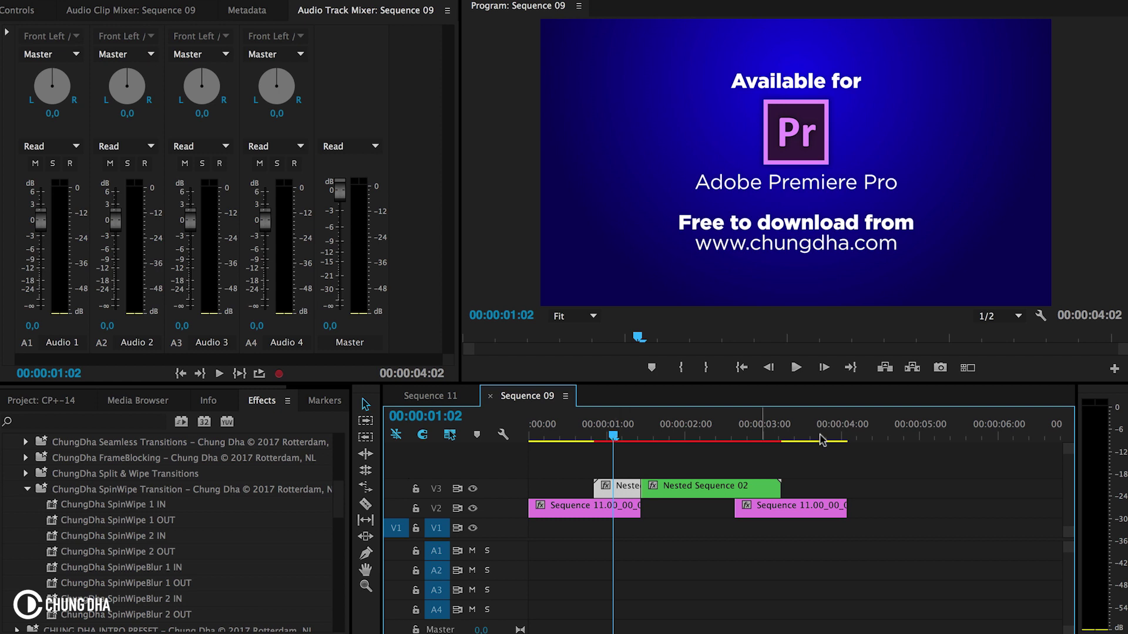
# Split the Nested Sequence 02 clip on V3 again at 00:00:02:16.
pyautogui.click(731, 438)
pyautogui.moveTo(731, 438); pyautogui.dragTo(736, 438)
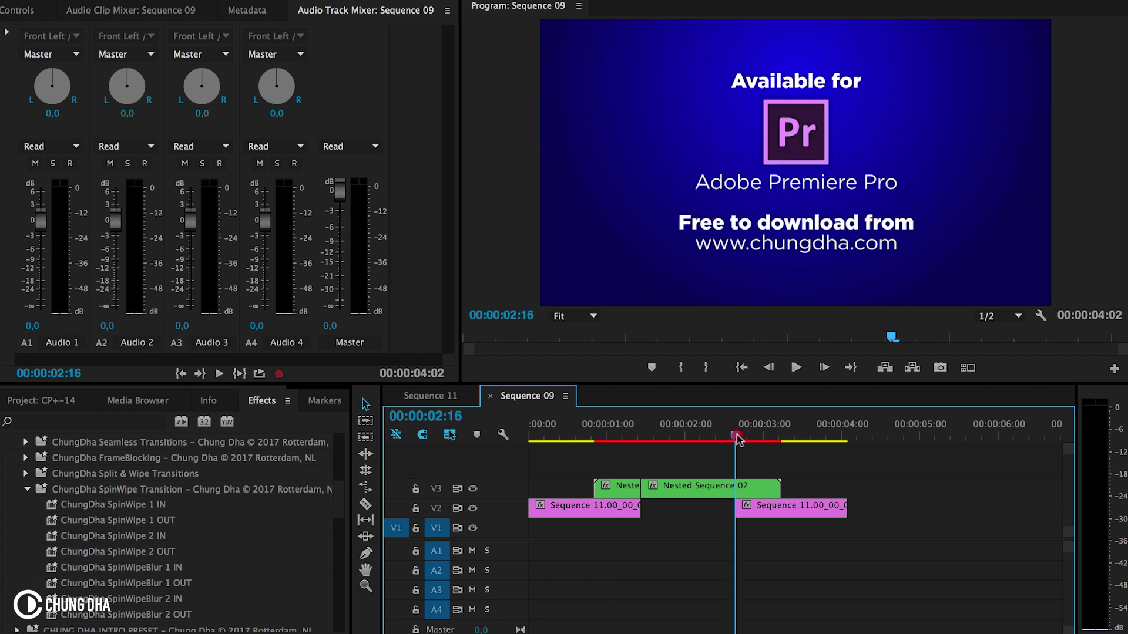
pyautogui.click(735, 490)
pyautogui.press('super+k')
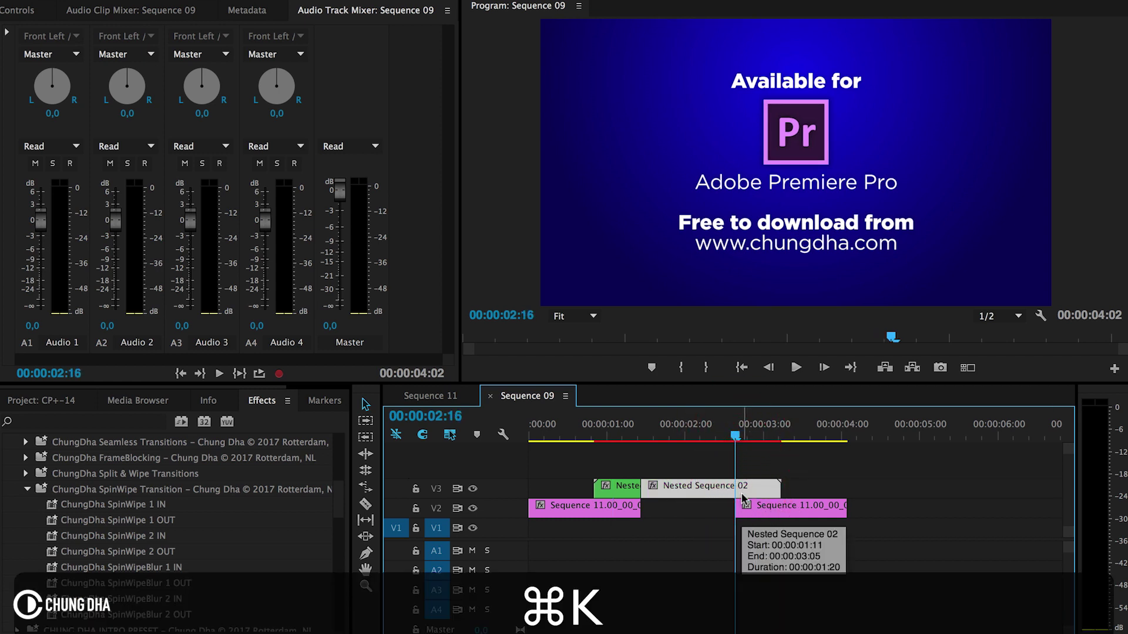
# Apply SpinWipe 1 IN to the first V3 piece and SpinWipeBlur 2 OUT to the last, previewing both.
pyautogui.click(610, 431)
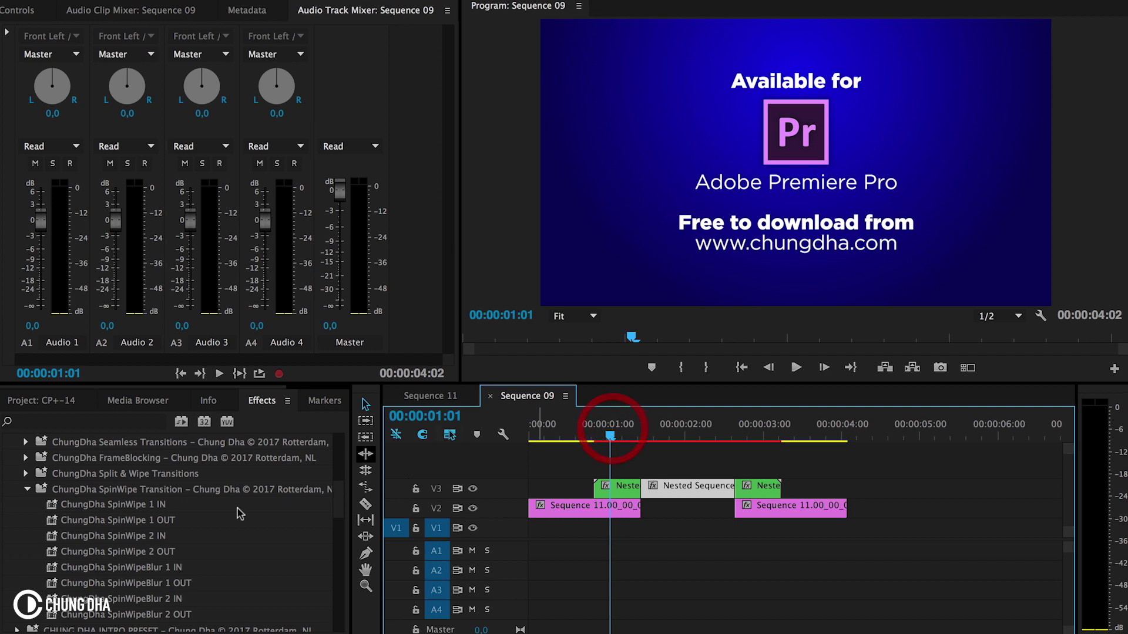
pyautogui.moveTo(124, 511); pyautogui.dragTo(619, 487)
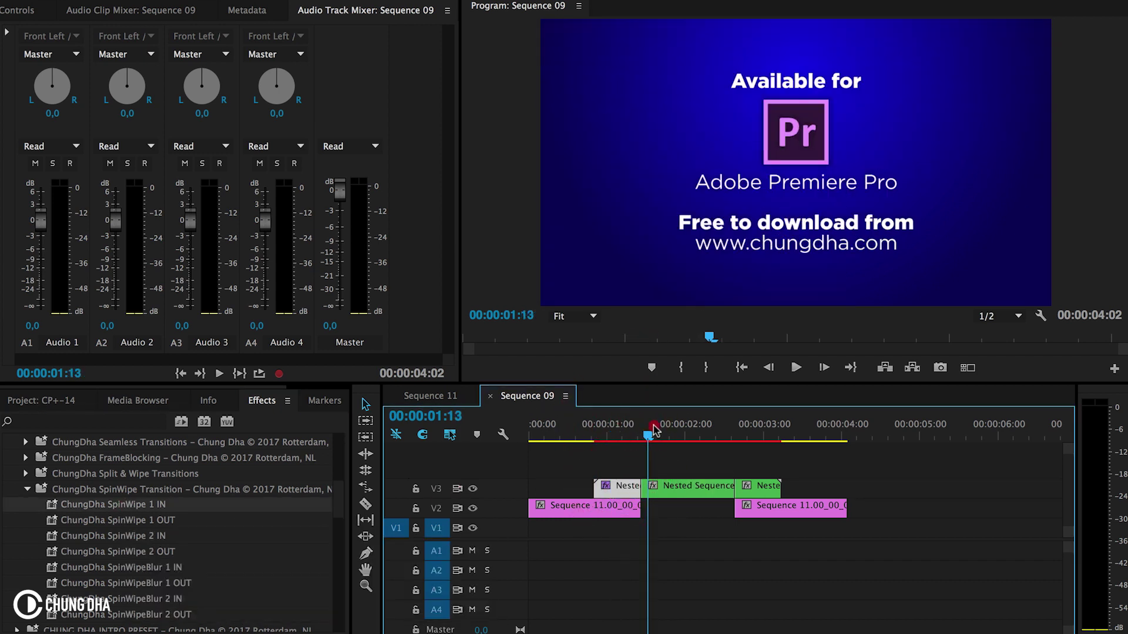
pyautogui.moveTo(647, 431); pyautogui.dragTo(588, 434)
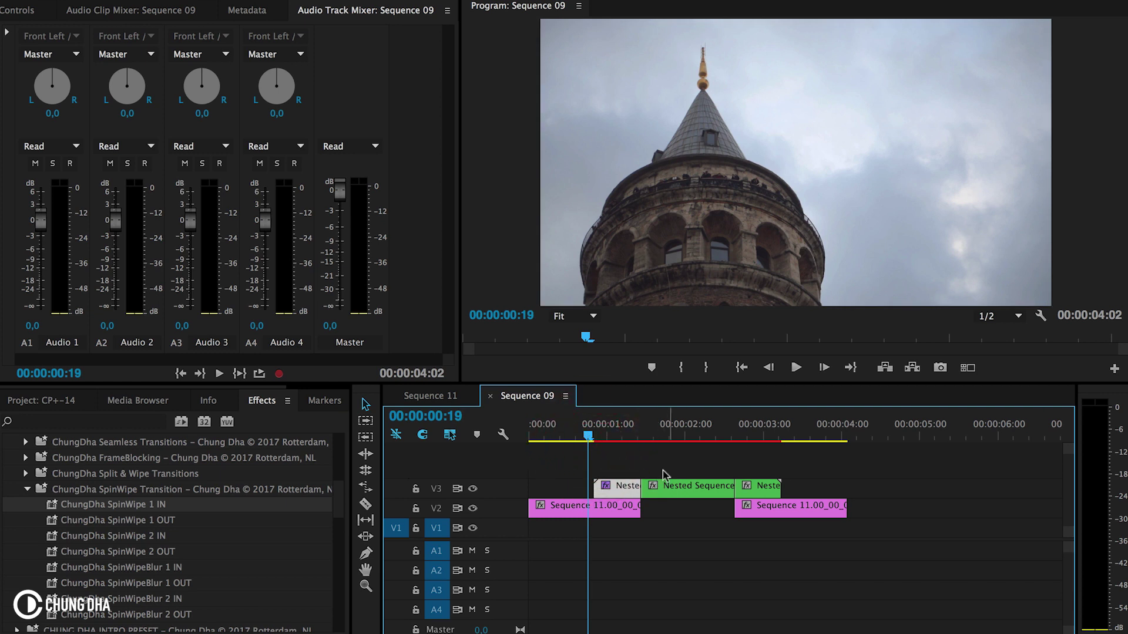
pyautogui.click(754, 437)
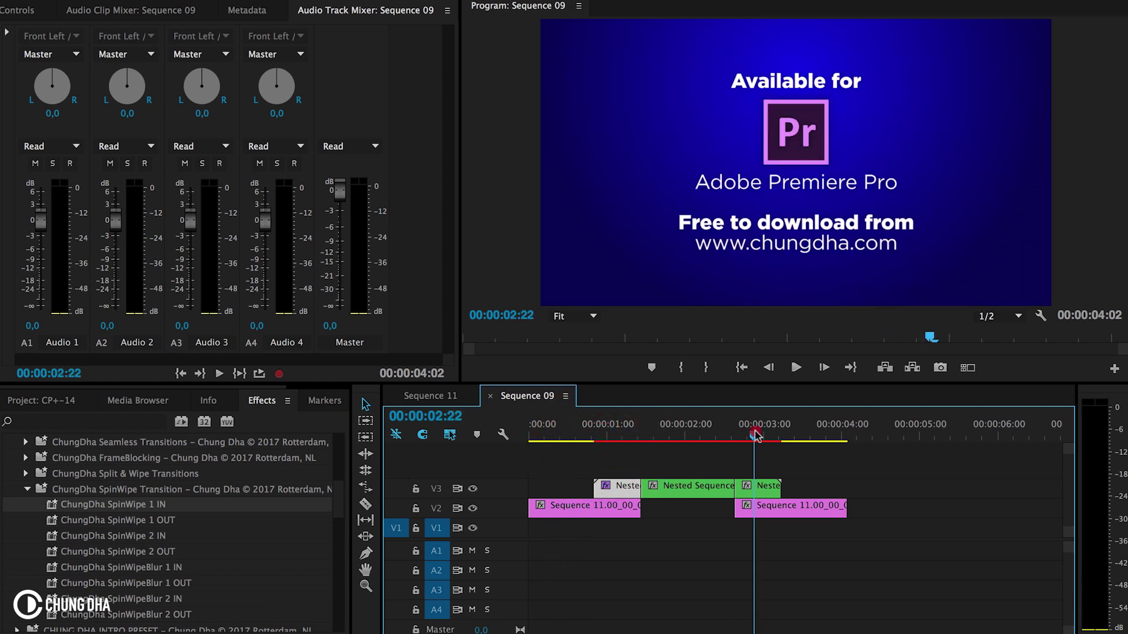
pyautogui.click(756, 486)
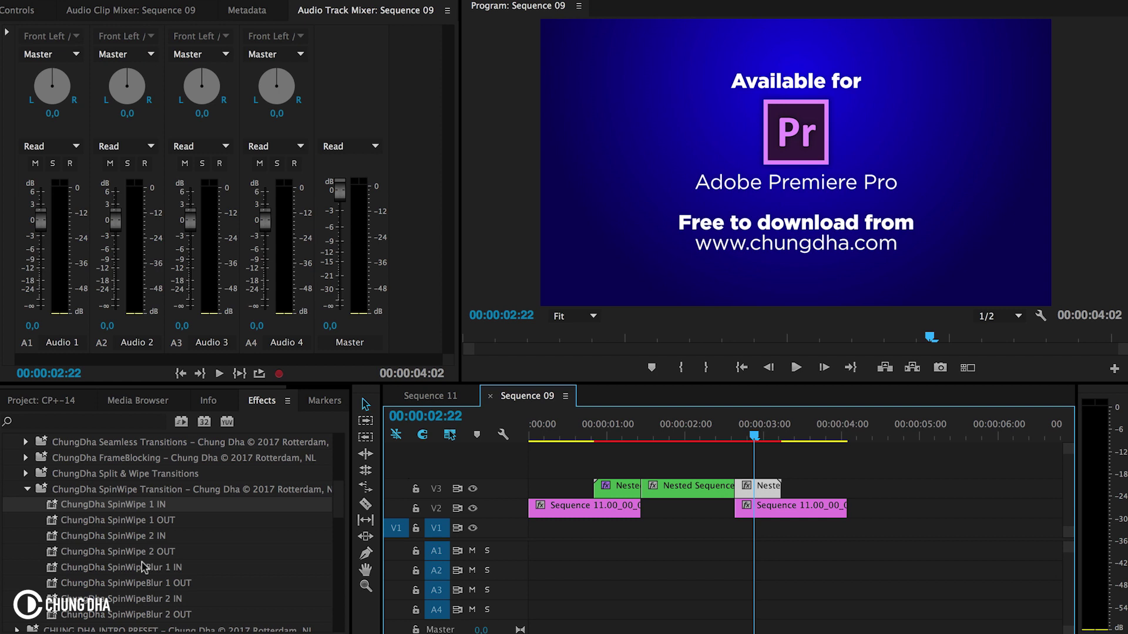
pyautogui.moveTo(134, 614)
pyautogui.mouseDown()
pyautogui.moveTo(510, 507)
pyautogui.moveTo(756, 487)
pyautogui.mouseUp()
pyautogui.moveTo(633, 426)
pyautogui.mouseDown()
pyautogui.moveTo(789, 436)
pyautogui.moveTo(715, 438)
pyautogui.mouseUp()
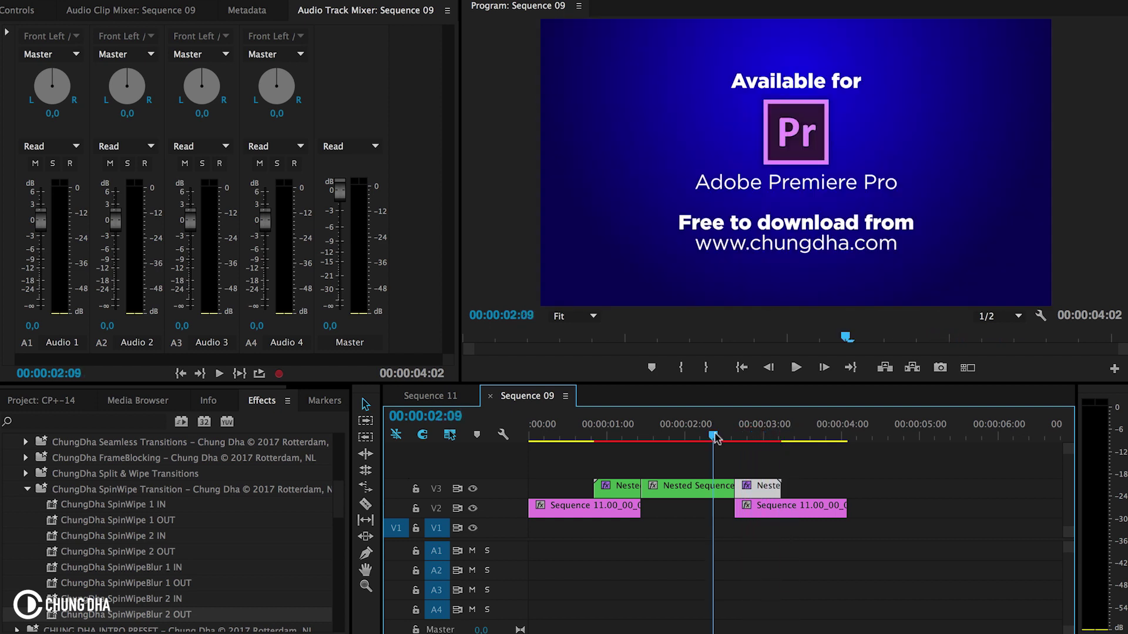